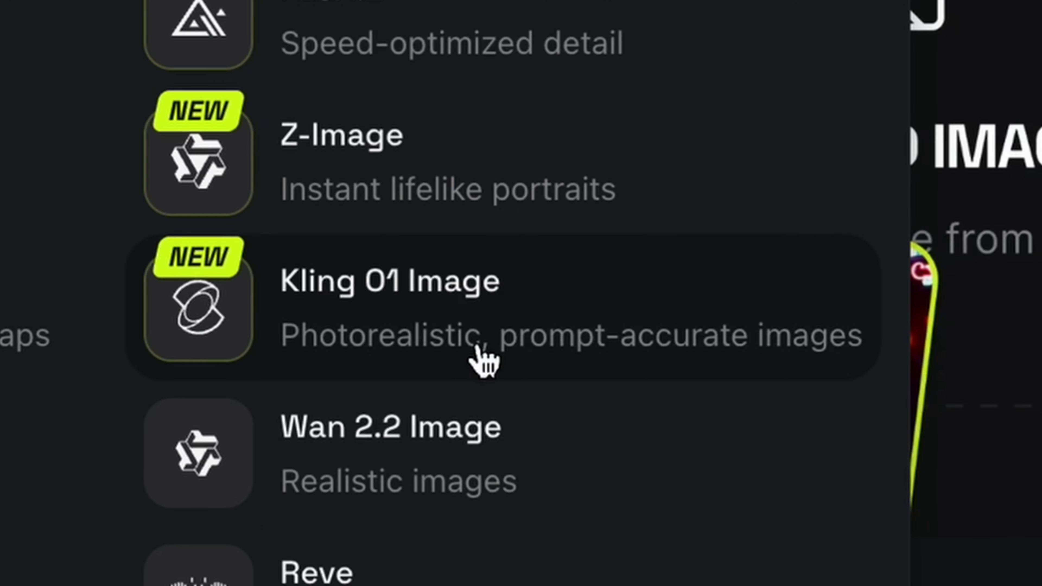
Select the Exit wide-shot prompt and technical specs in the document, and generate the closed-doors edit of the cowboy image with Nano Banana Pro
left_click(482, 354)
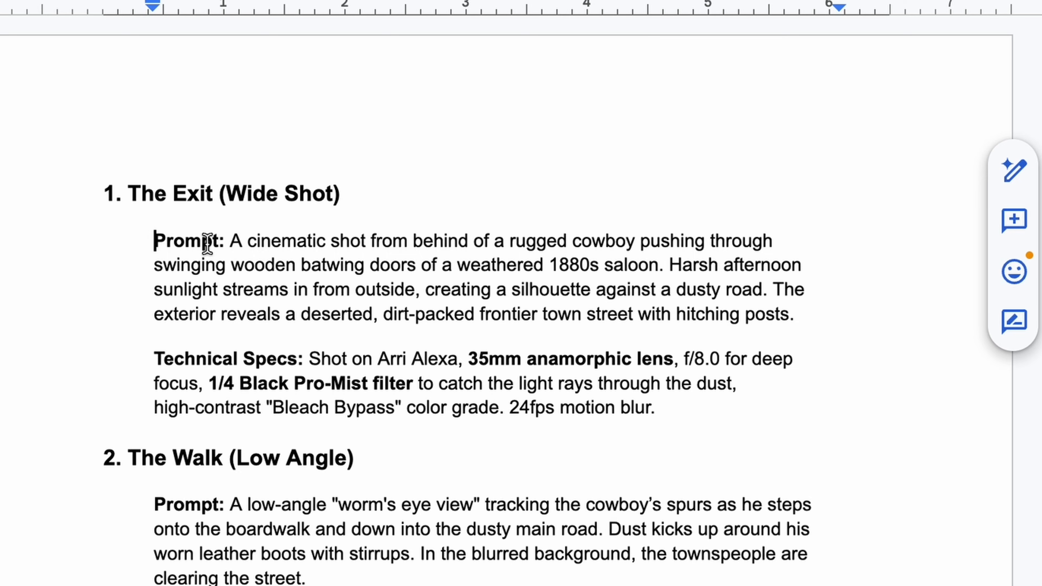
left_click_drag(158, 240, 756, 388)
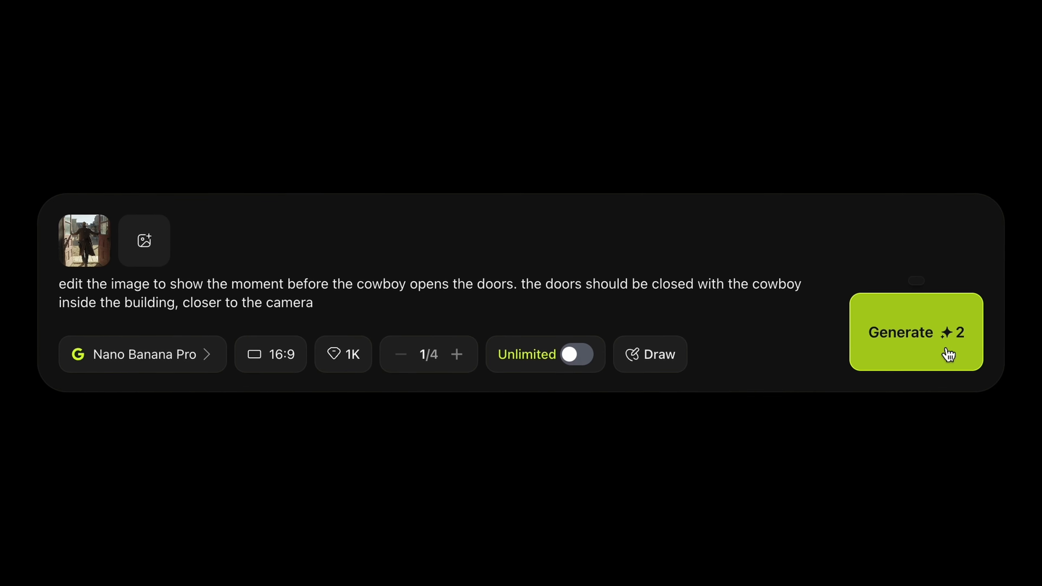
left_click(890, 340)
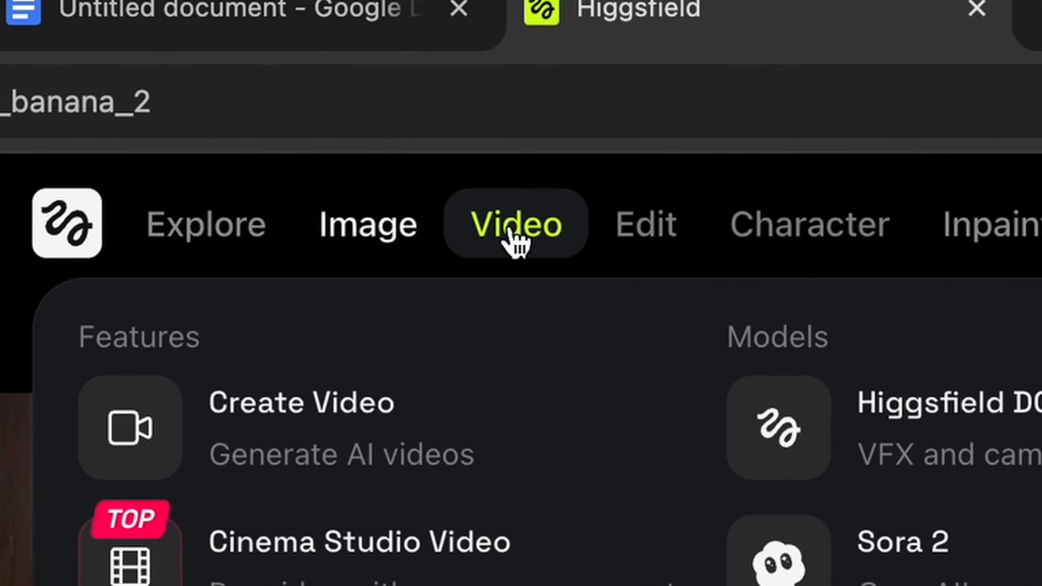
Set up a Seedance 1.5 Pro video with the closed-doors image as start frame and the open-doors cowboy image as end frame
left_click(508, 242)
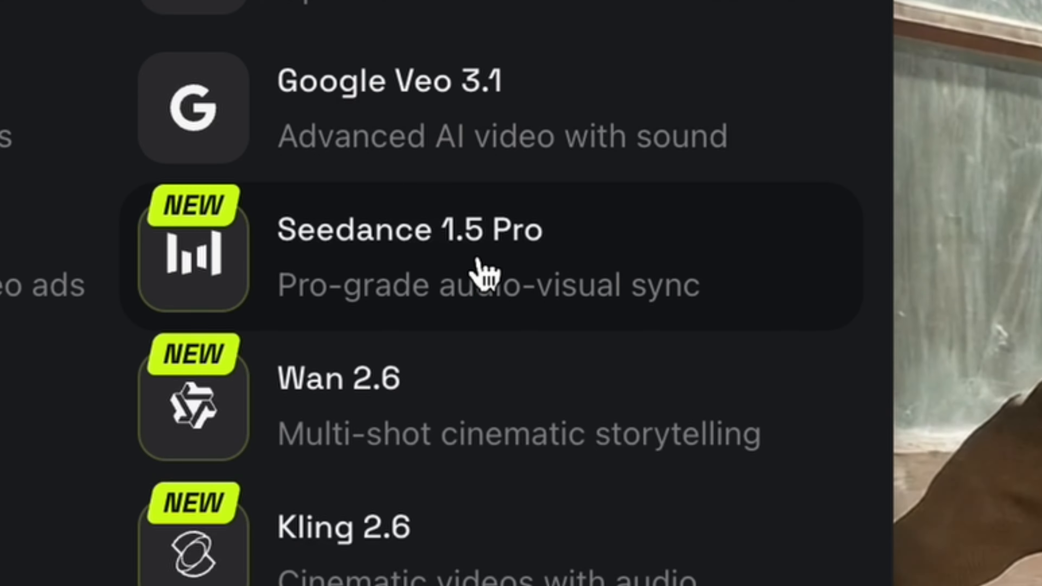
left_click(477, 260)
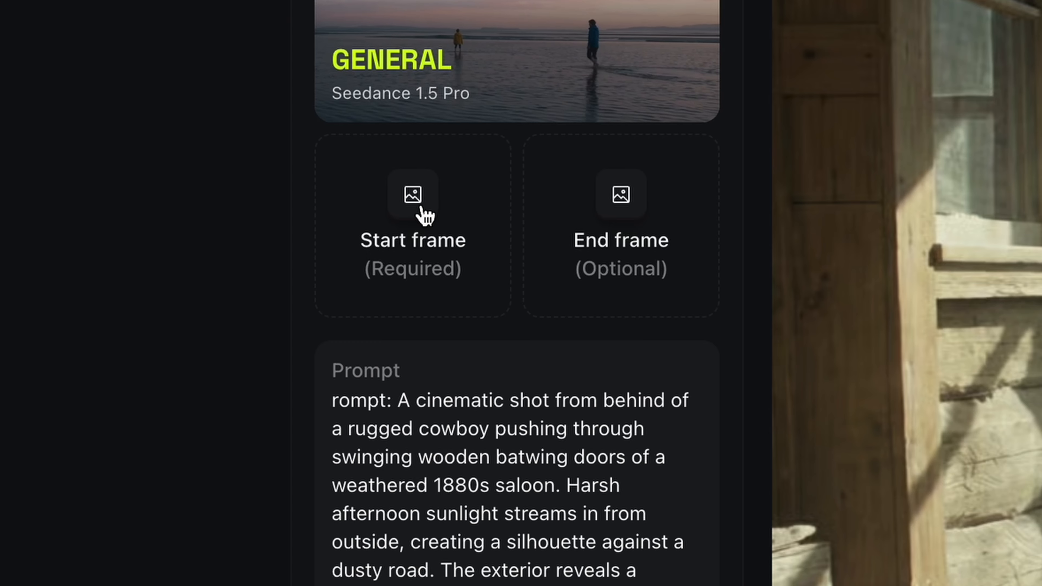
left_click(422, 210)
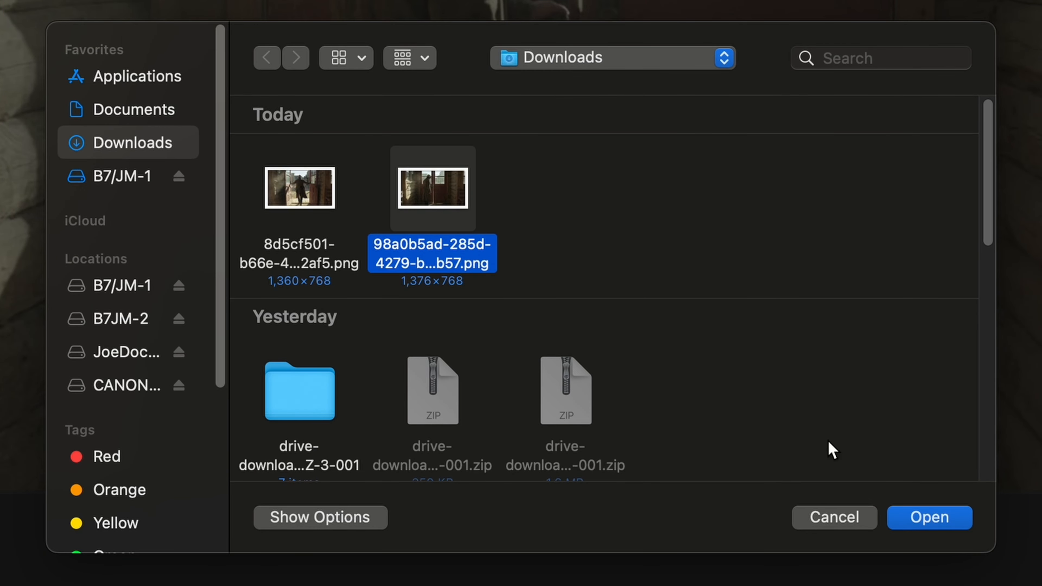
left_click(957, 520)
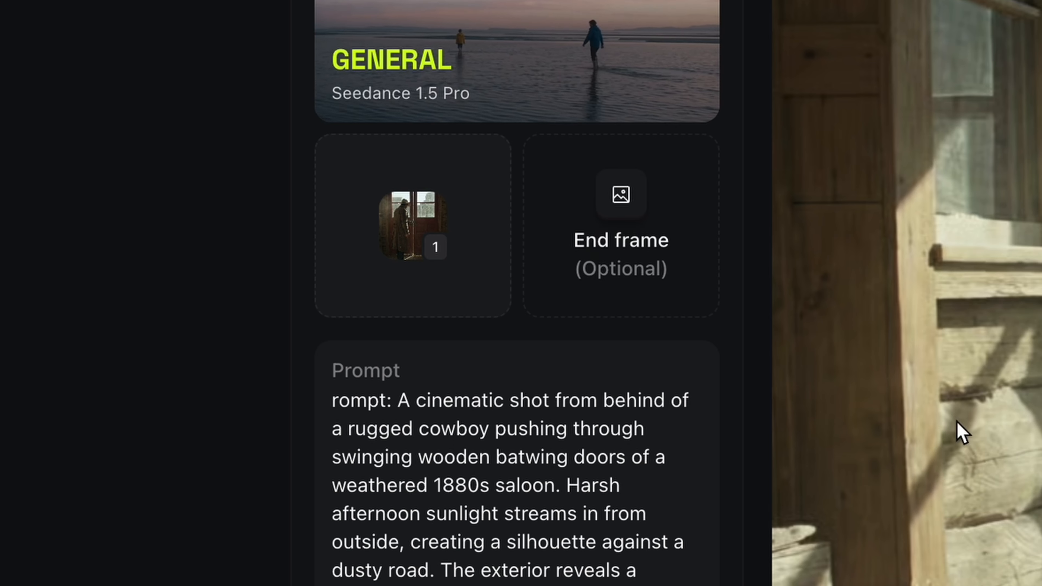
left_click(961, 525)
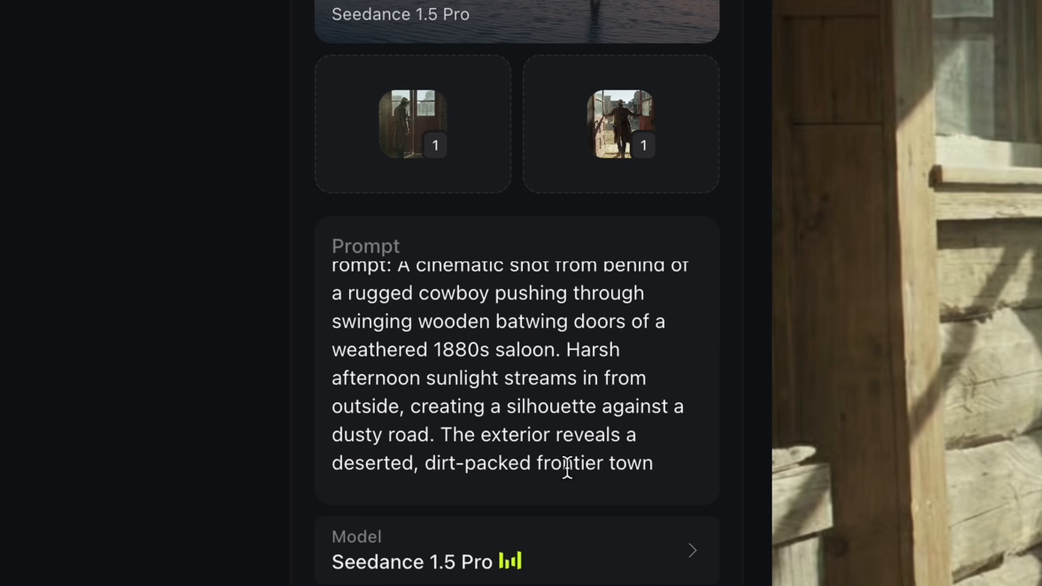
left_click(203, 407)
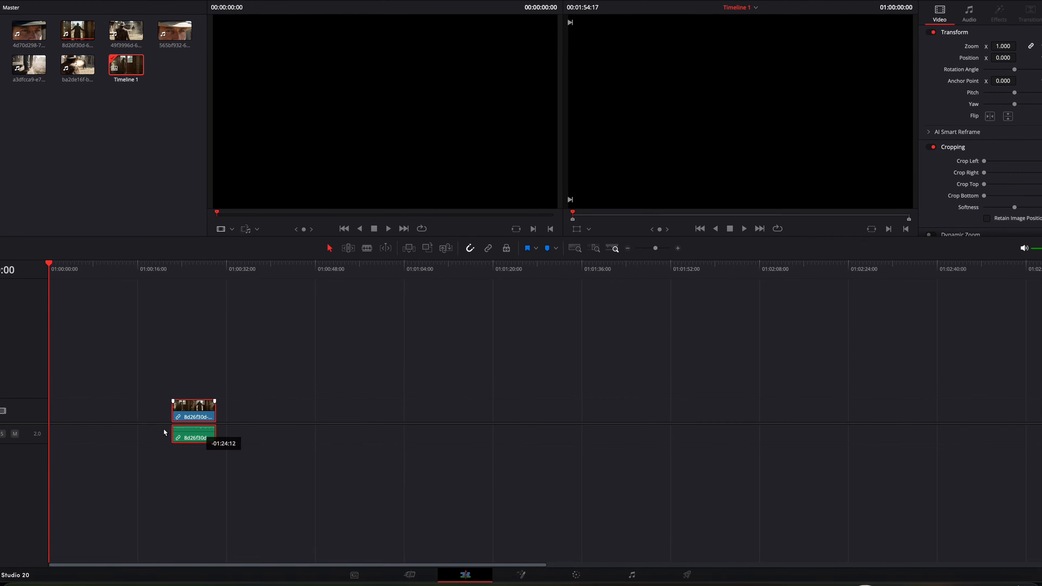
In DaVinci Resolve, line up the clips on Timeline 1 starting with 8d26f30d, a3dfcca9 and 49f3996d, and play the sequence from the beginning
left_click_drag(205, 433, 61, 410)
left_click_drag(16, 52, 98, 410)
left_click_drag(115, 17, 133, 411)
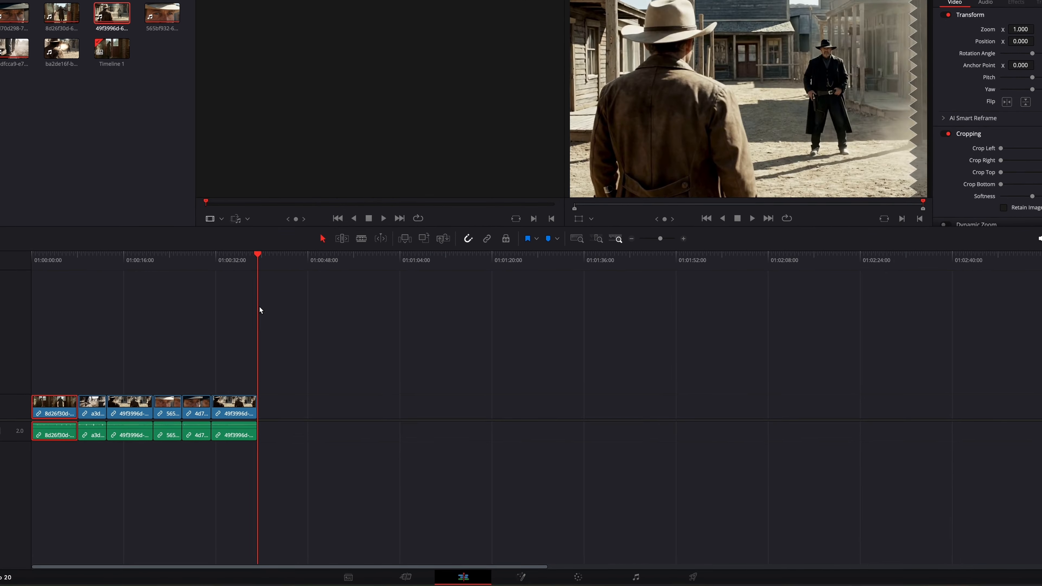
key("Home")
key("shift+z")
key("space")
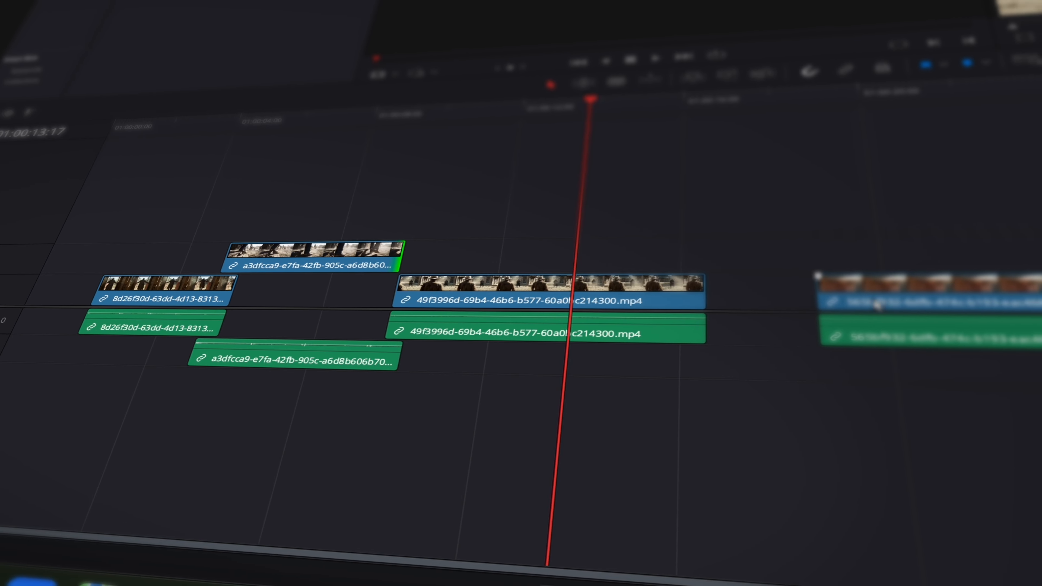
Place the trimmed 565bf932 clip on the second video track over the end of 49f3996d, with the 4d70d298 clip following on the first track
left_click_drag(877, 306, 758, 248)
left_click(649, 103)
left_click_drag(838, 248, 699, 250)
left_click_drag(964, 383, 784, 283)
left_click_drag(698, 252, 673, 252)
Position the ba2de16f clip on the second video track over the 4d70d298 clip and set its speed to 200%
left_click(771, 86)
left_click_drag(1032, 248, 986, 248)
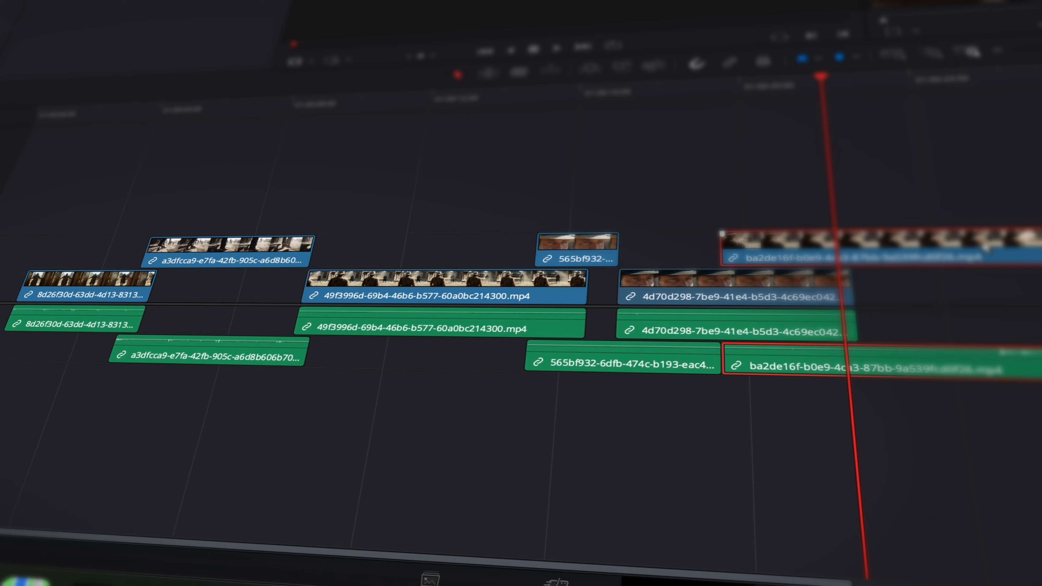
type("r200")
key("Return")
left_click(714, 91)
key("space")
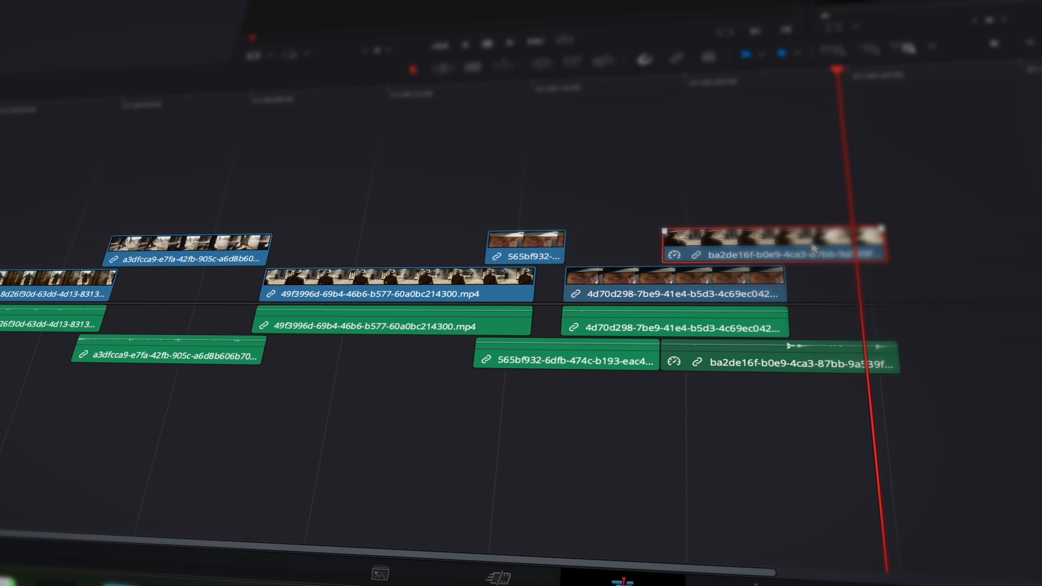
key("r")
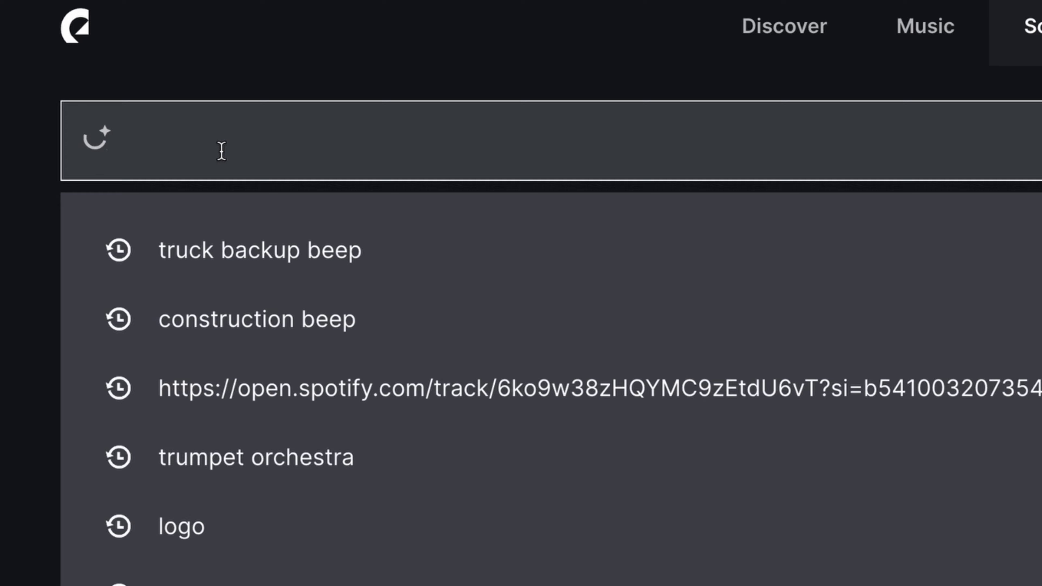
Switch to Epidemic Sound and search the sound effects for "footsteps on boardwalk"
type("steps on boa")
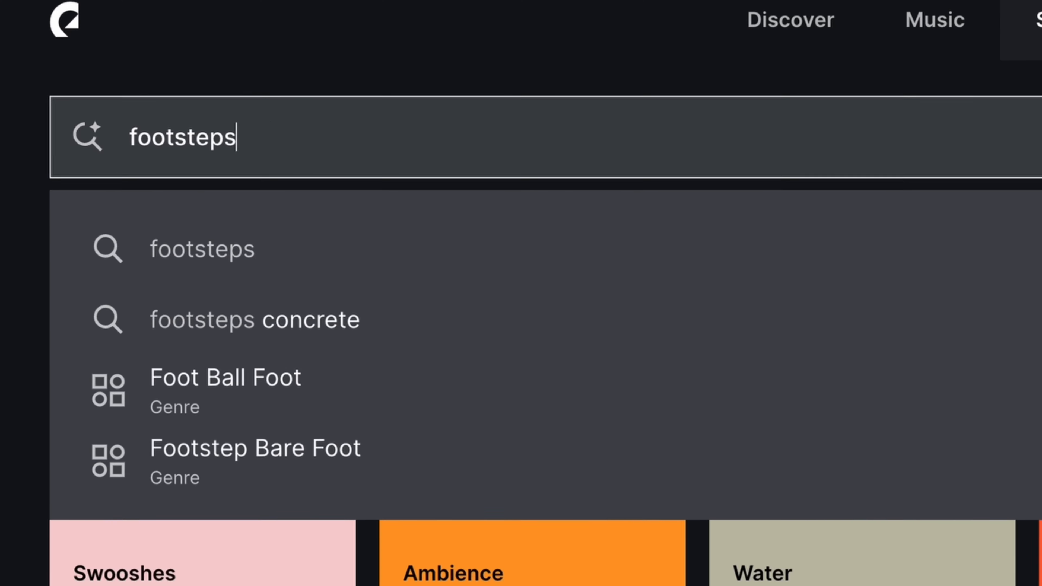
type("rdwalk")
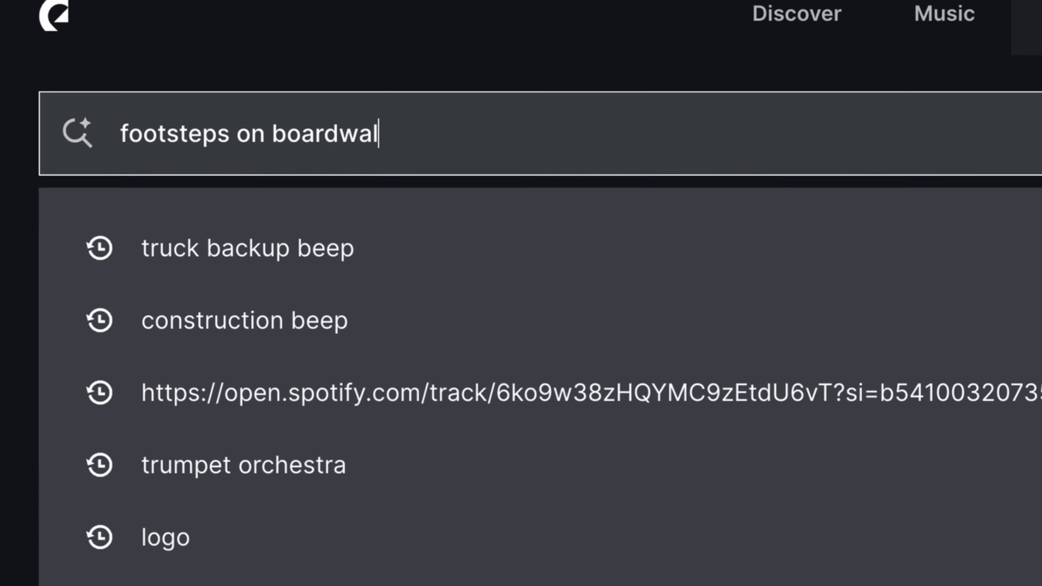
key("Return")
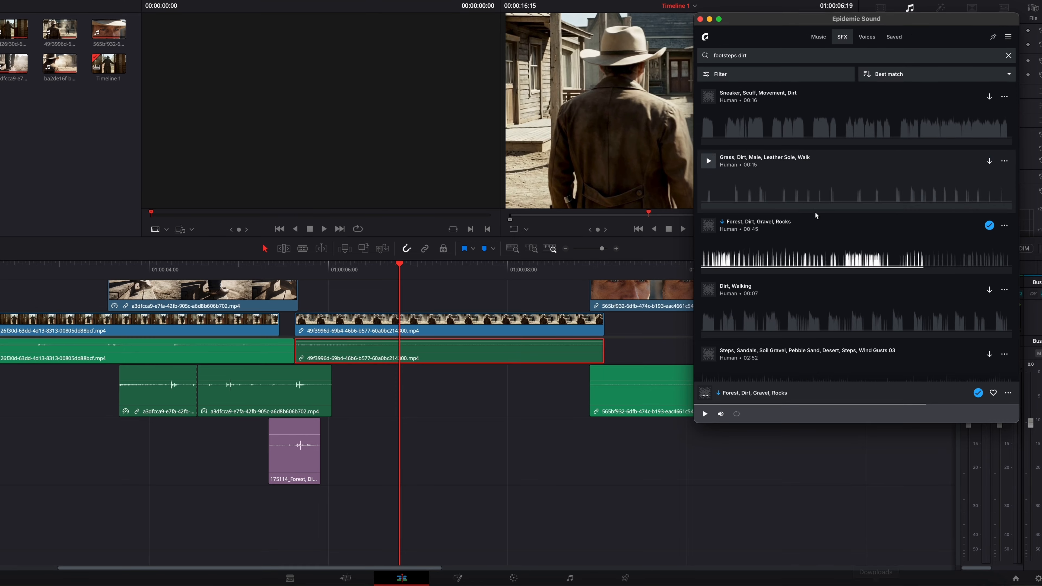
Add another short section of the "Forest, Dirt, Gravel, Rocks" effect to the timeline beneath the 49f3996d clip
left_click_drag(820, 246, 924, 247)
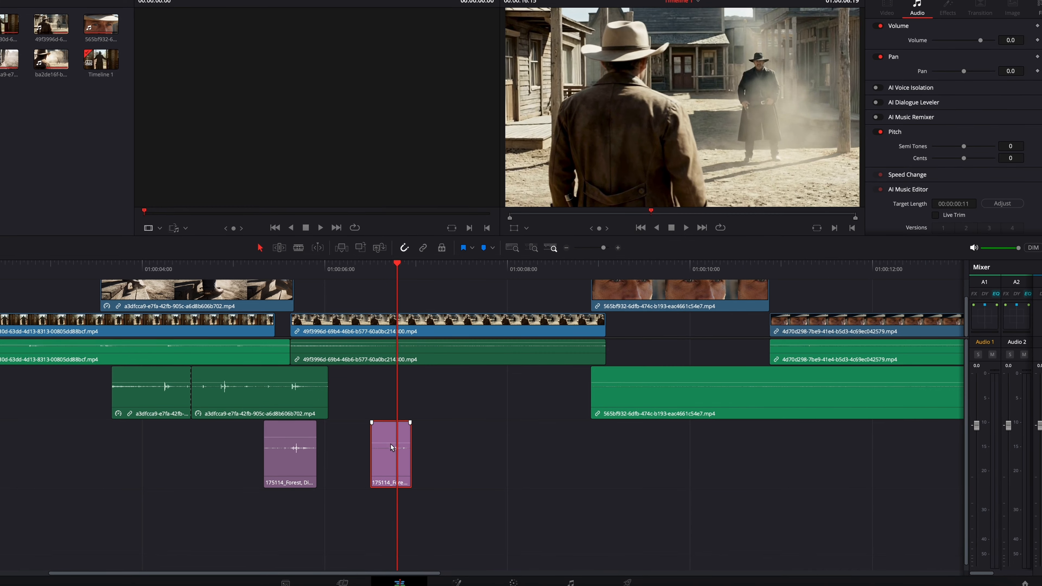
left_click_drag(391, 452, 396, 489)
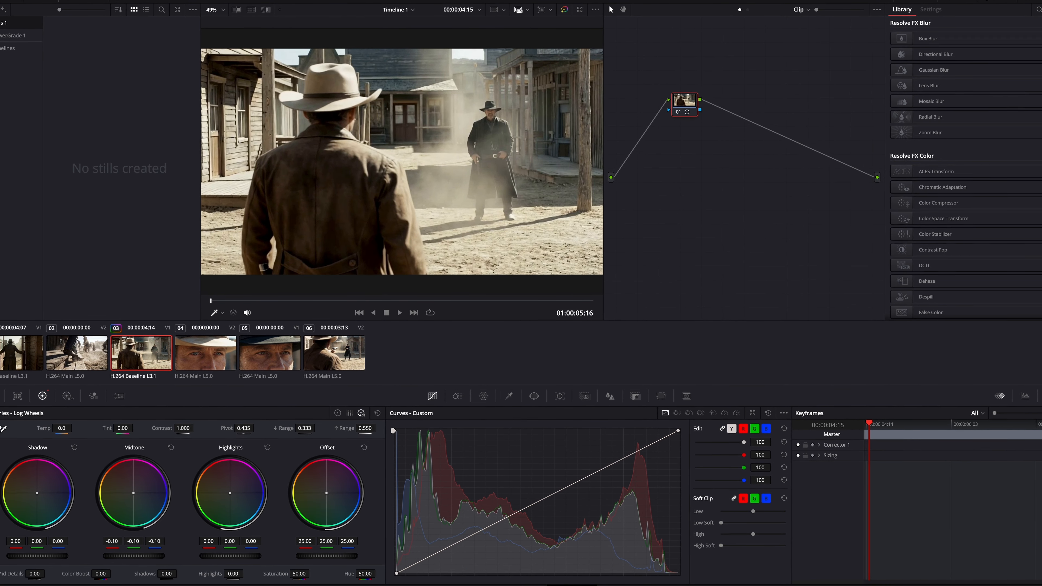
Select the second clip, the boots stepping off the boardwalk, for color grading
left_click(72, 361)
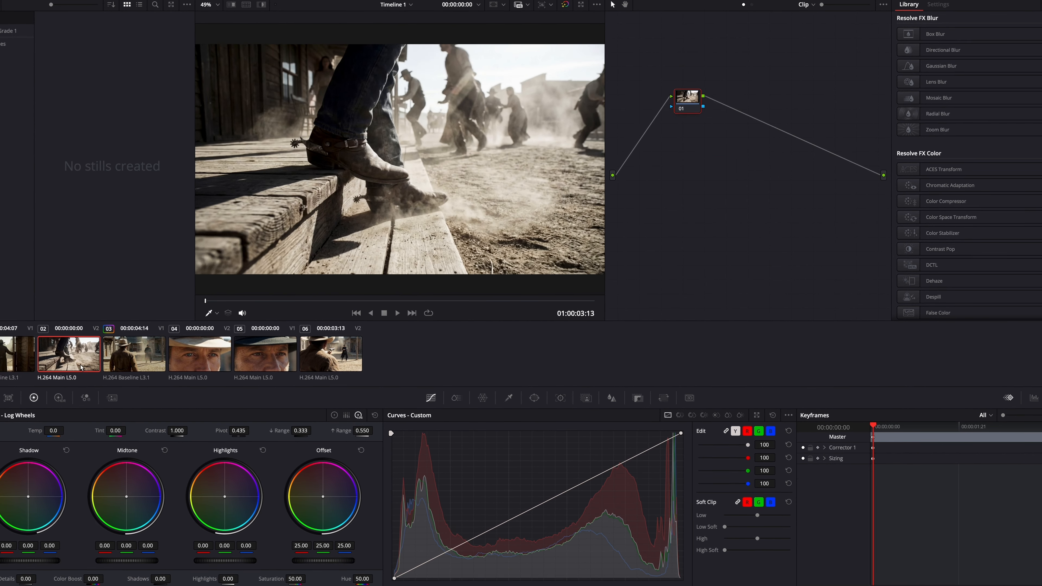